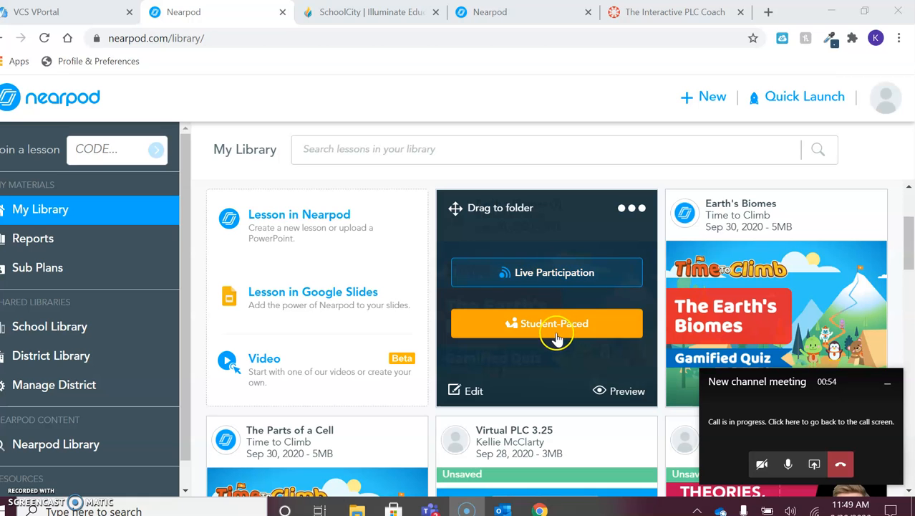
# - Launch a new live participation session of the Earth's Biomes quiz copy and copy its shareable join link
pyautogui.click(565, 274)
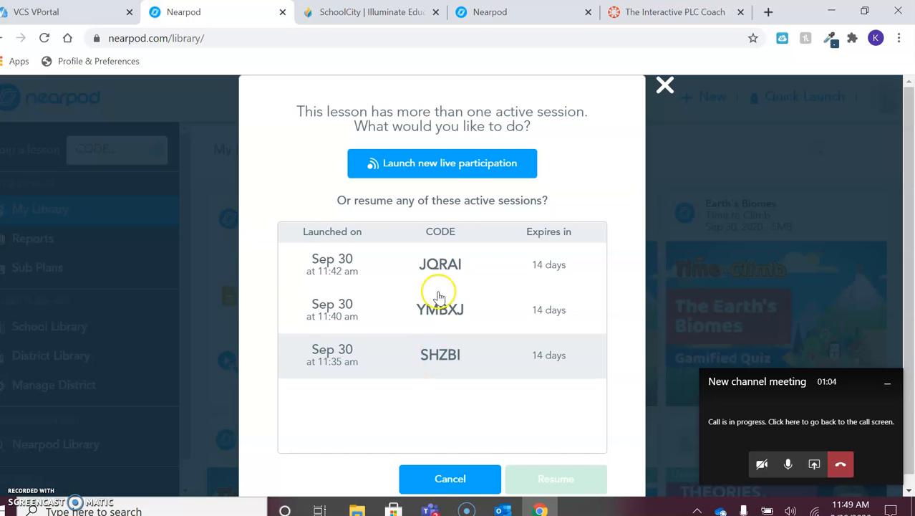
pyautogui.click(464, 164)
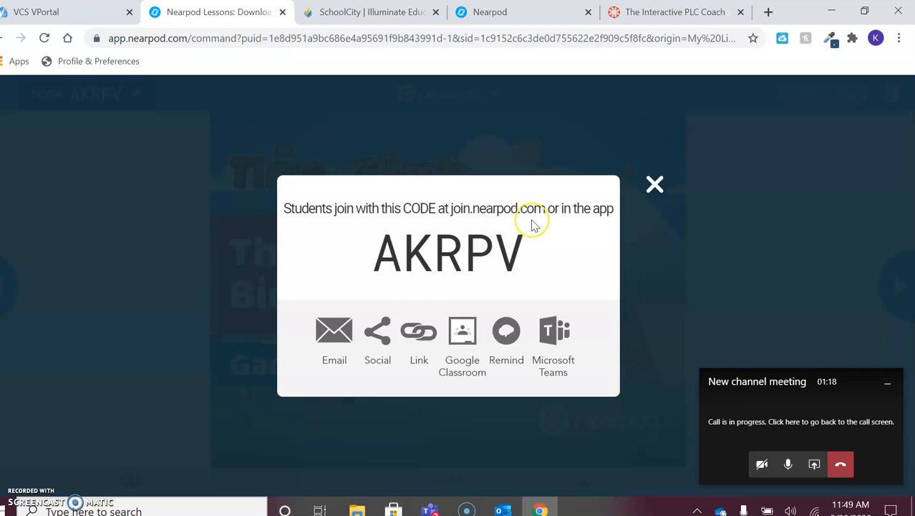
pyautogui.moveTo(368, 249); pyautogui.dragTo(522, 246)
pyautogui.click(422, 338)
pyautogui.click(525, 405)
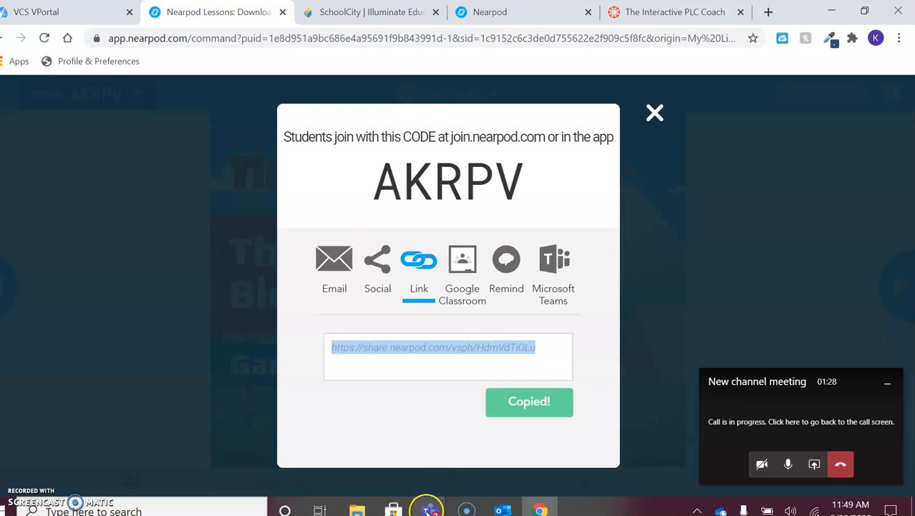
# - Switch to Microsoft Teams and post the copied Nearpod link as a new conversation in the General channel of Sample for Videos
pyautogui.click(429, 509)
pyautogui.click(322, 398)
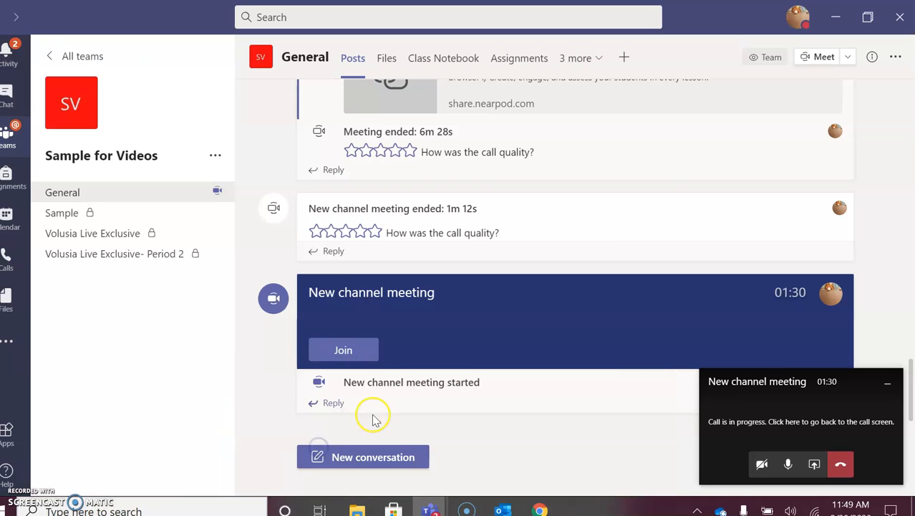
pyautogui.click(360, 458)
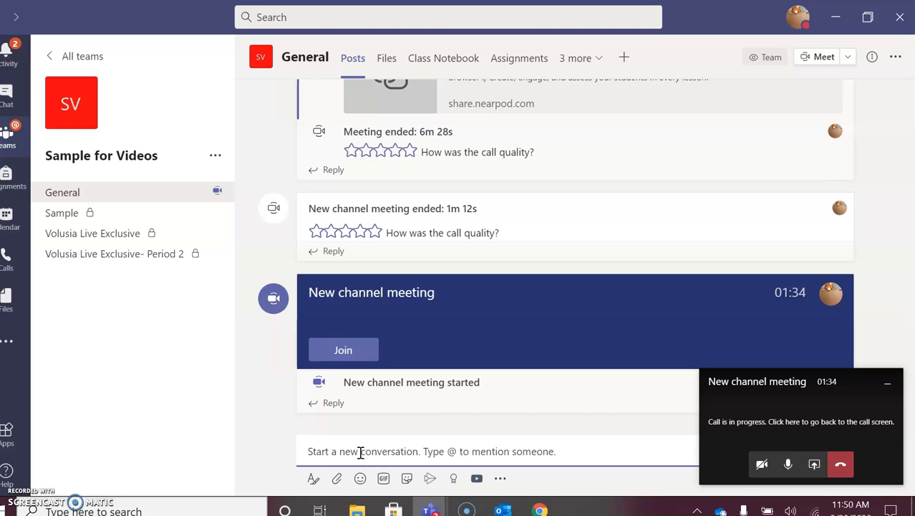
pyautogui.hotkey('ctrl', 'v')
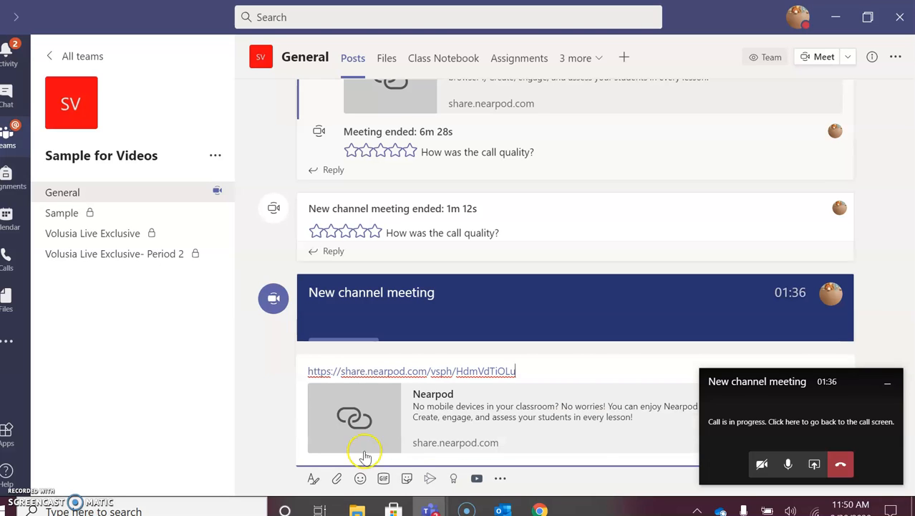
pyautogui.moveTo(865, 383); pyautogui.dragTo(344, 250)
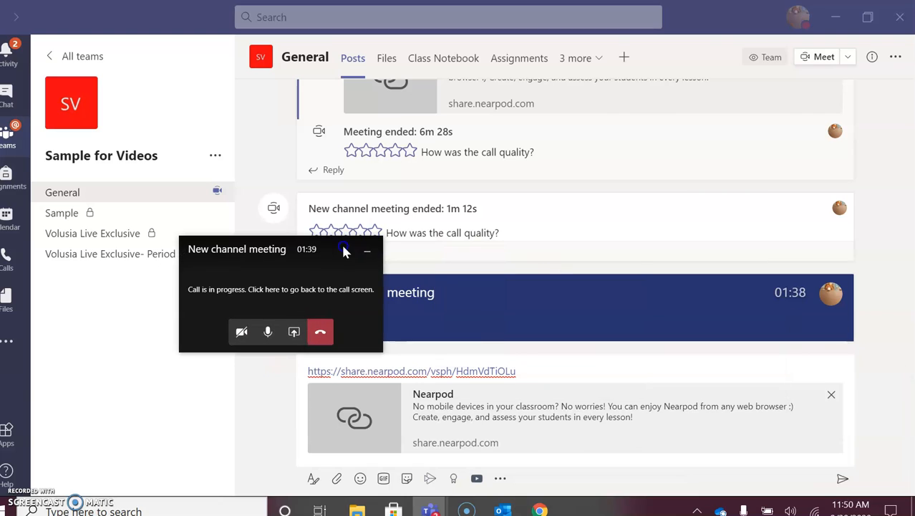
pyautogui.click(843, 477)
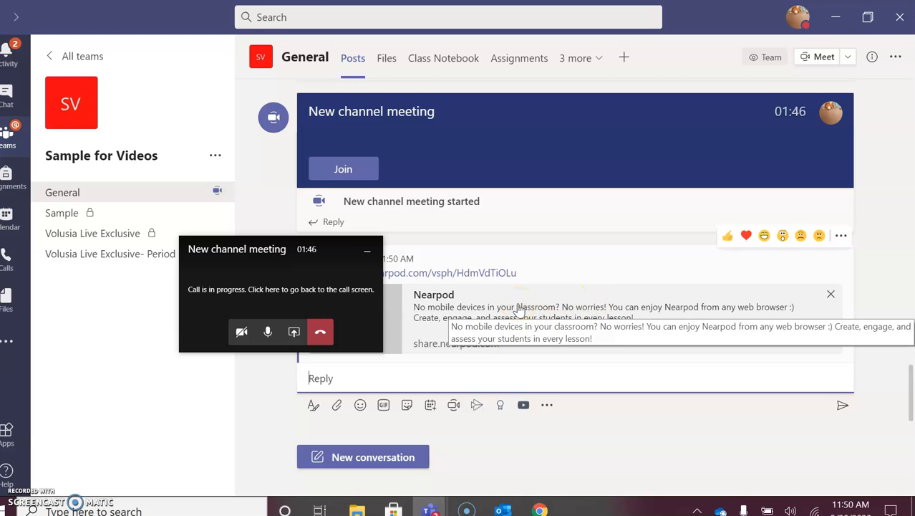
# - Return to the ongoing channel meeting and send the copied Nearpod link in the meeting chat
pyautogui.click(305, 278)
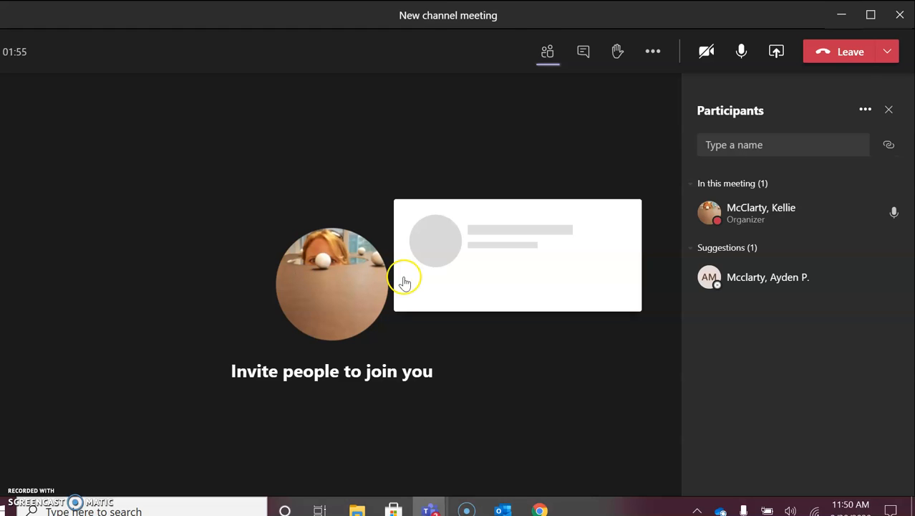
pyautogui.click(584, 54)
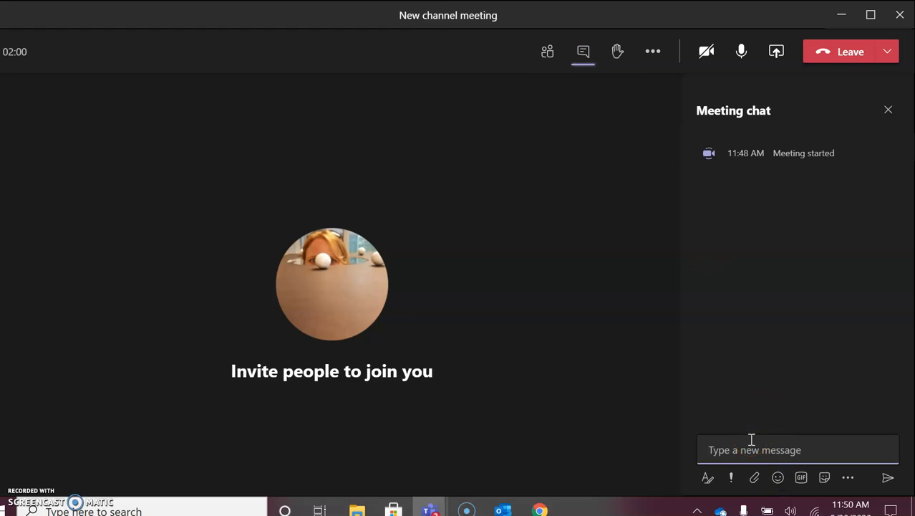
pyautogui.hotkey('ctrl', 'v')
pyautogui.click(887, 478)
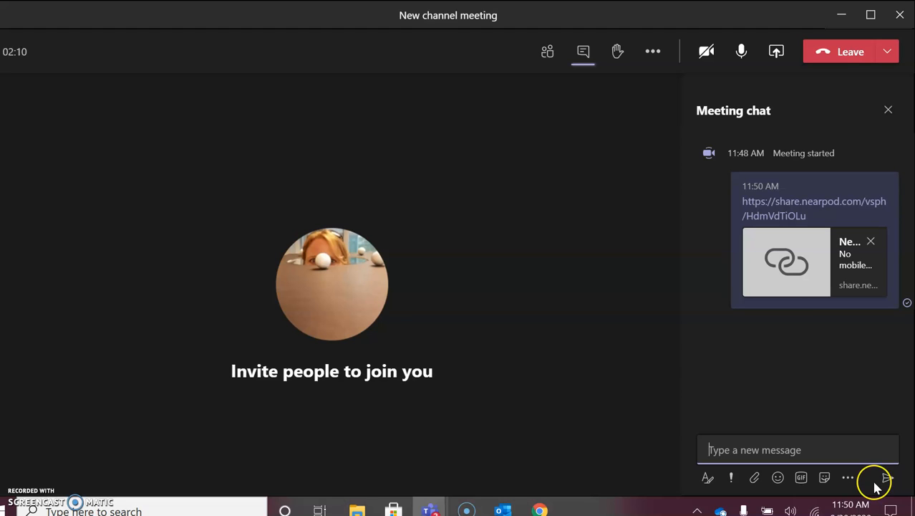
# - Go back to the General channel and start adding a Nearpod tab to it
pyautogui.click(427, 509)
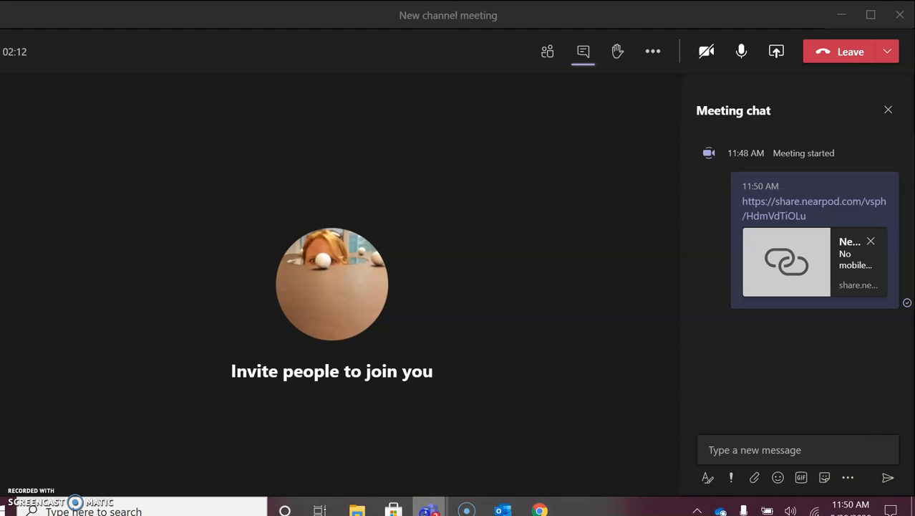
pyautogui.click(380, 438)
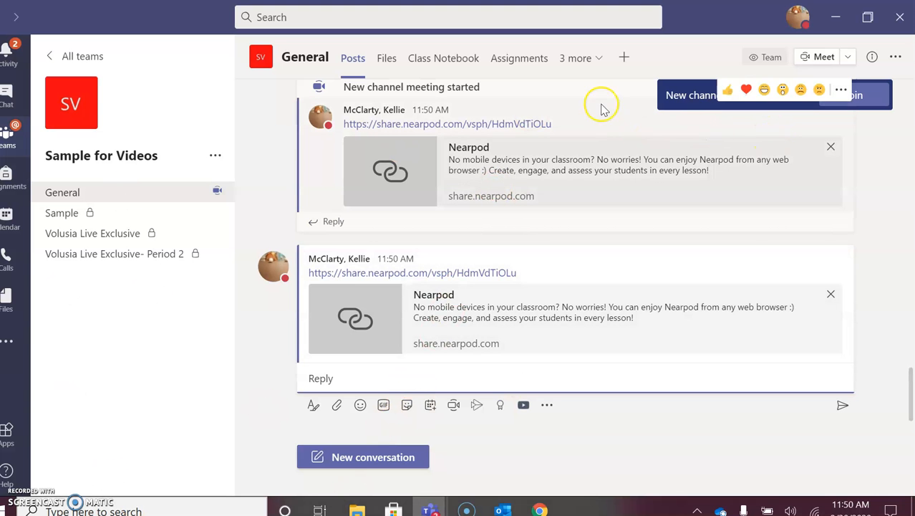
pyautogui.click(624, 62)
pyautogui.click(625, 62)
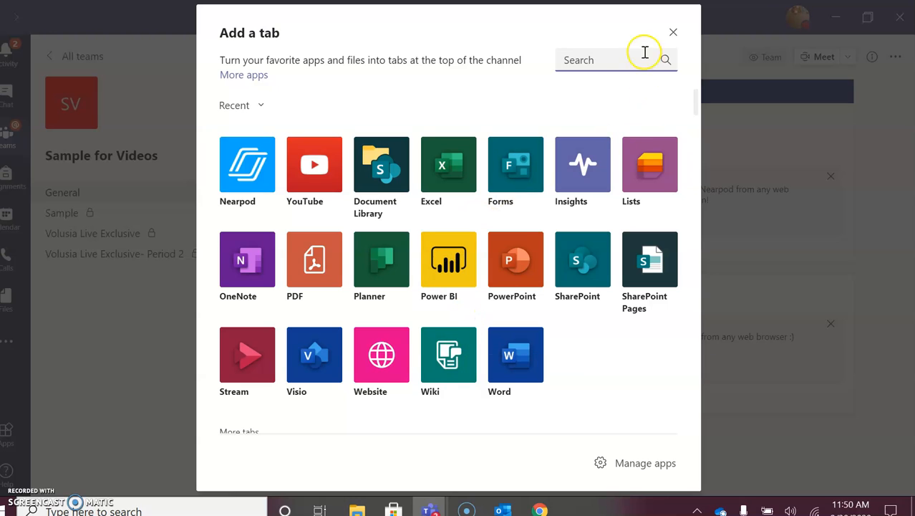
pyautogui.click(247, 164)
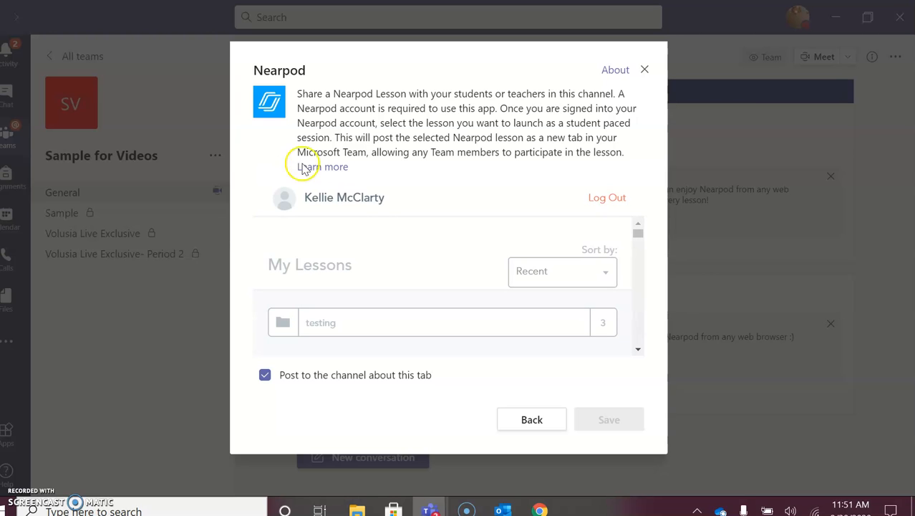
# - Choose the Earth's Biomes (1) lesson for Live Participation and save it as a channel tab, keeping the channel post about it enabled
pyautogui.click(639, 351)
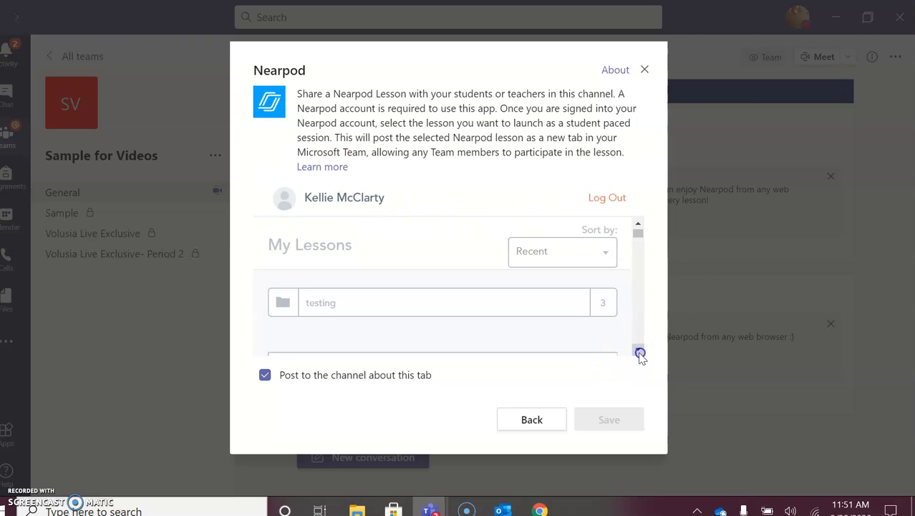
pyautogui.click(638, 350)
pyautogui.click(639, 351)
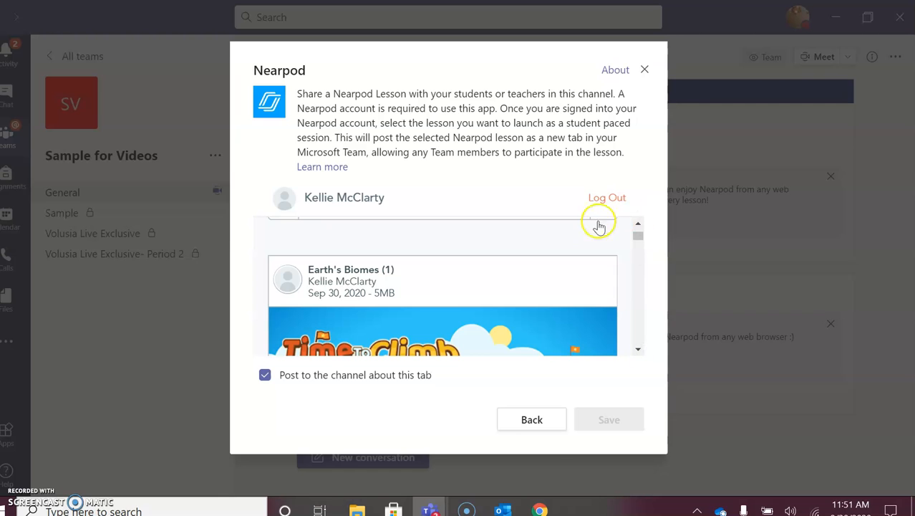
pyautogui.click(639, 348)
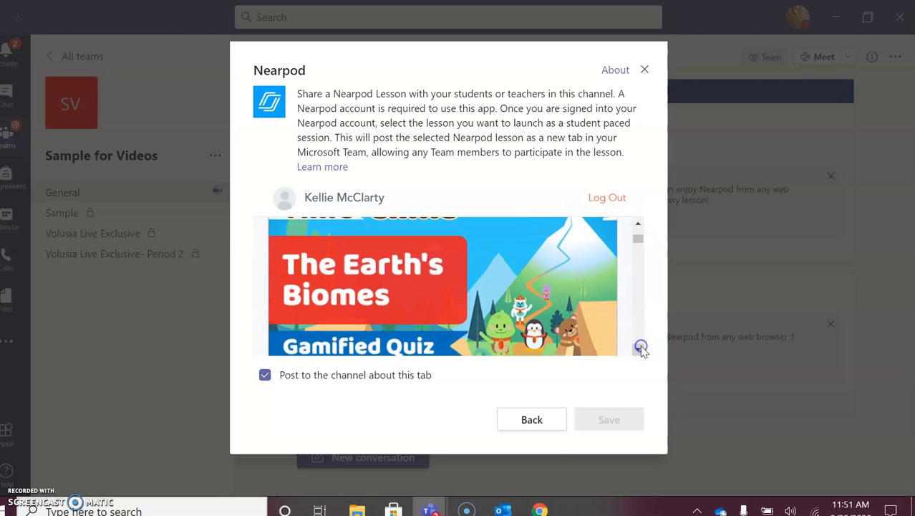
pyautogui.moveTo(467, 261)
pyautogui.click(459, 244)
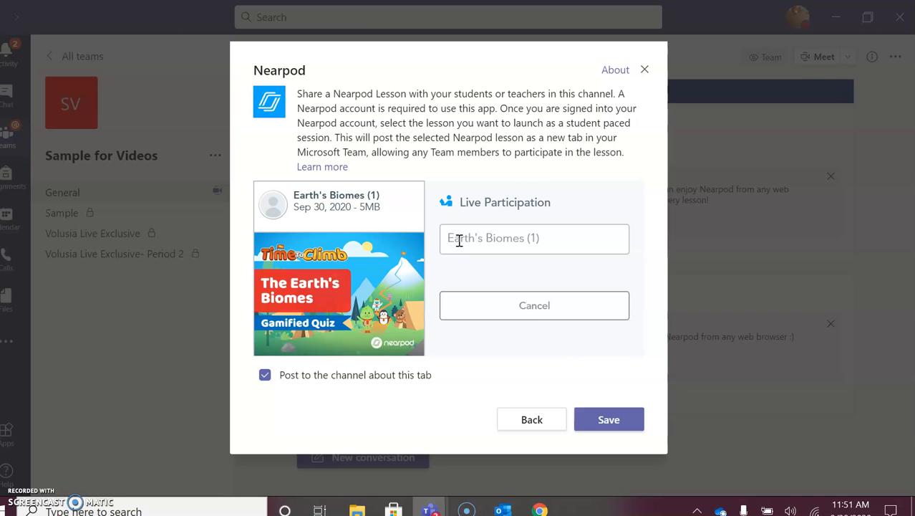
pyautogui.click(608, 419)
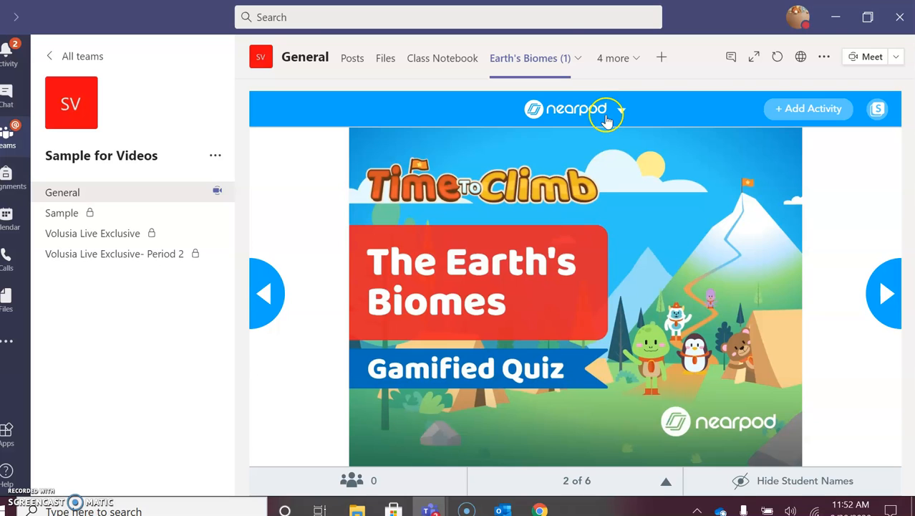
# - Display the General channel's additional tabs that do not fit in the tab row
pyautogui.click(578, 60)
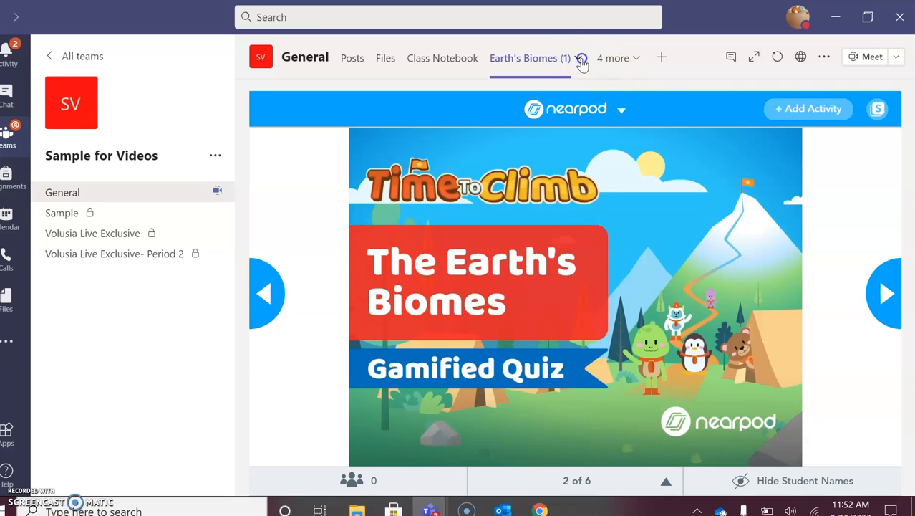
pyautogui.click(637, 60)
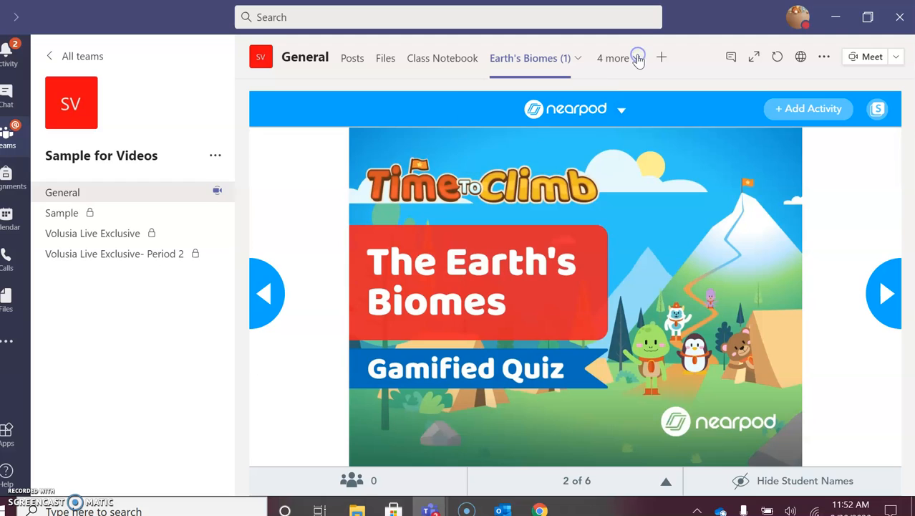
pyautogui.click(636, 62)
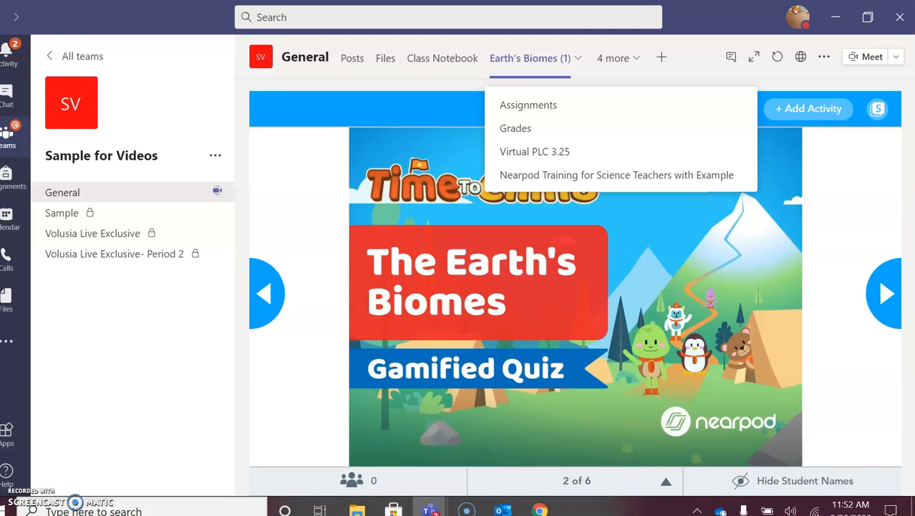
# - Advance the embedded Earth's Biomes lesson past the About This Activity slide to slide 4
pyautogui.click(886, 300)
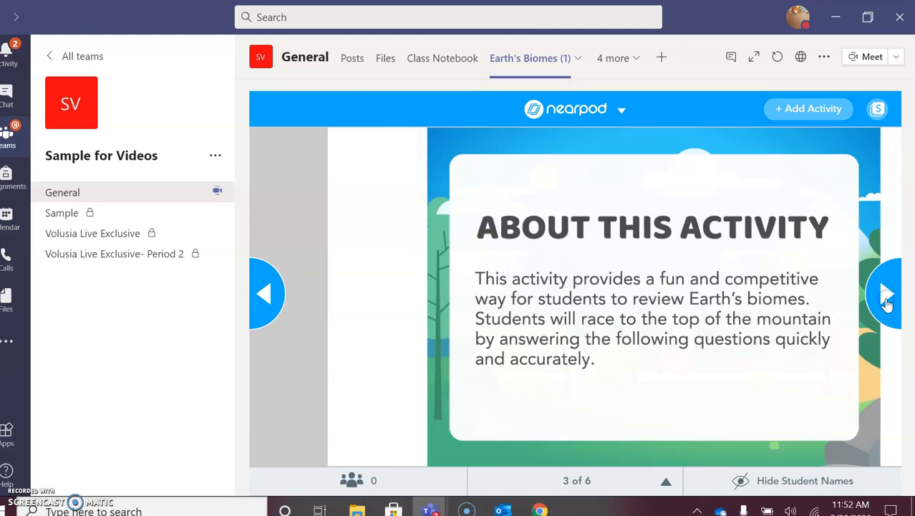
pyautogui.click(887, 299)
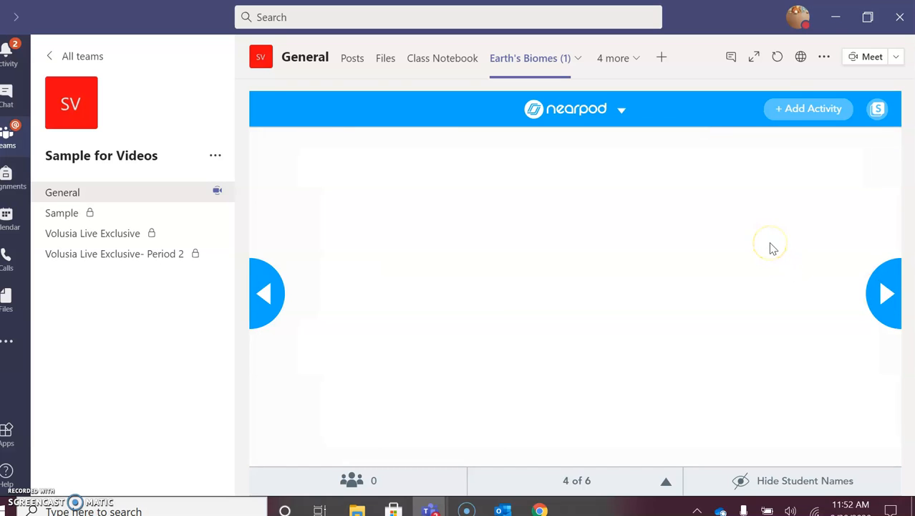
pyautogui.hotkey('alt', 'p')
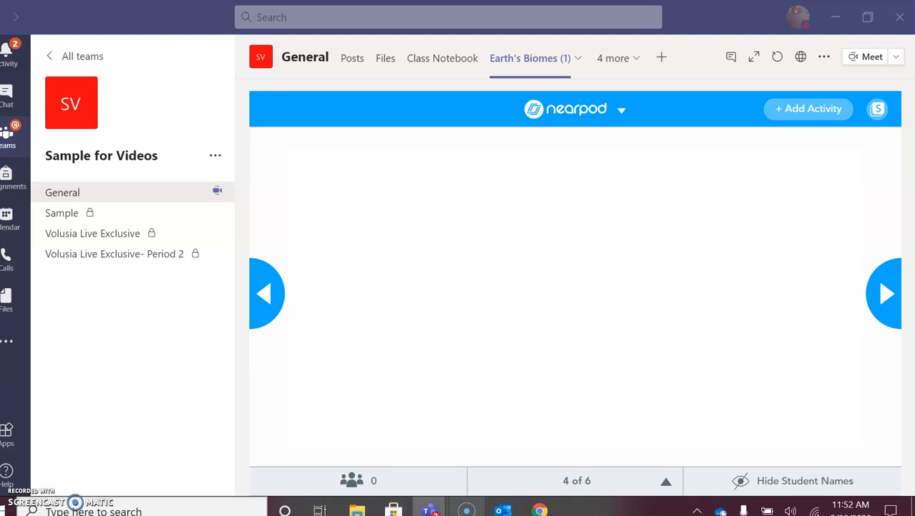